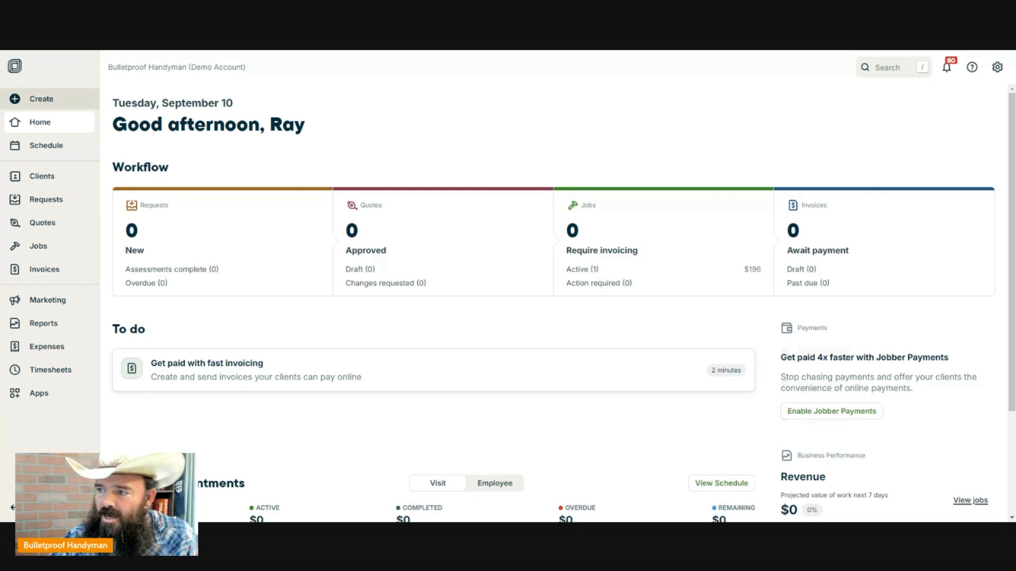
# - Start a new client record and set its title to Mr
pyautogui.click(48, 104)
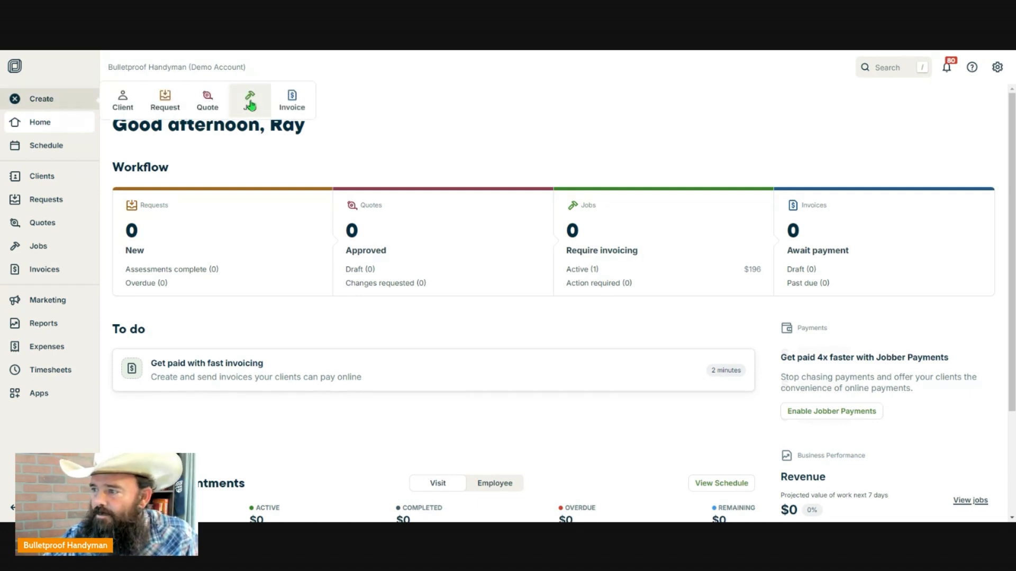
pyautogui.click(125, 104)
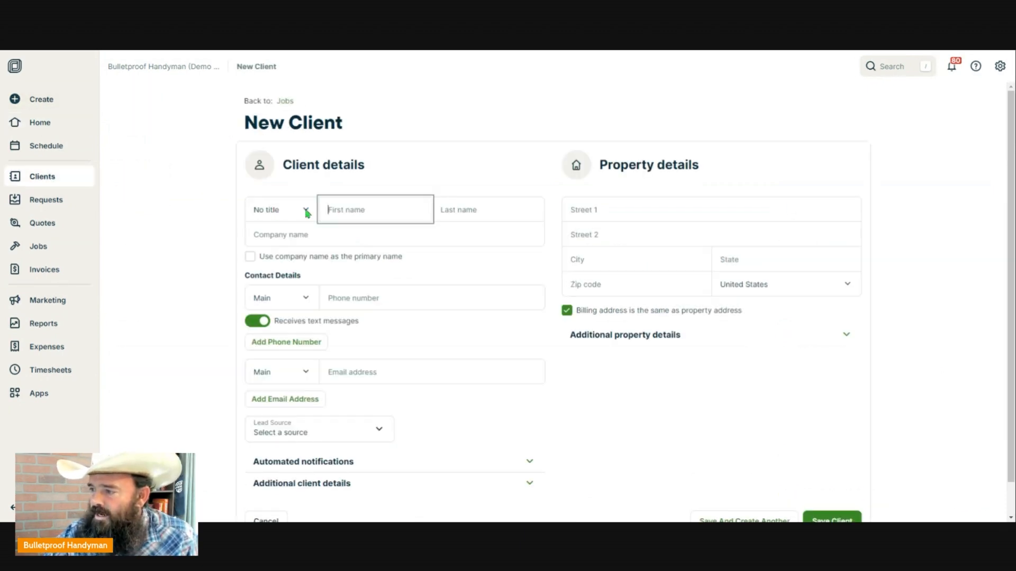
pyautogui.click(306, 213)
pyautogui.click(277, 234)
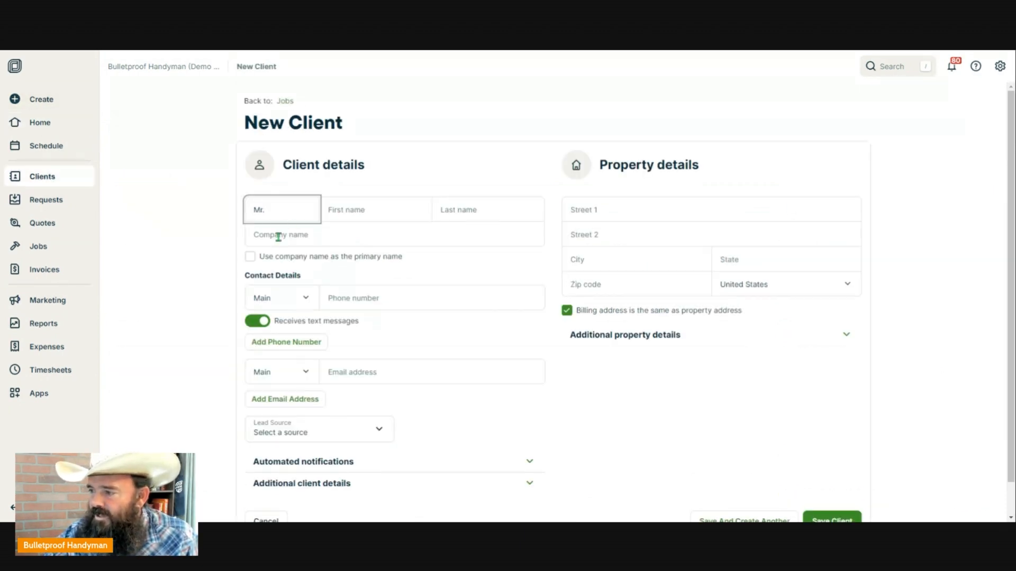
# - Enter the client's first and last name and the company name 'Bulletproof Handyman'
pyautogui.click(367, 210)
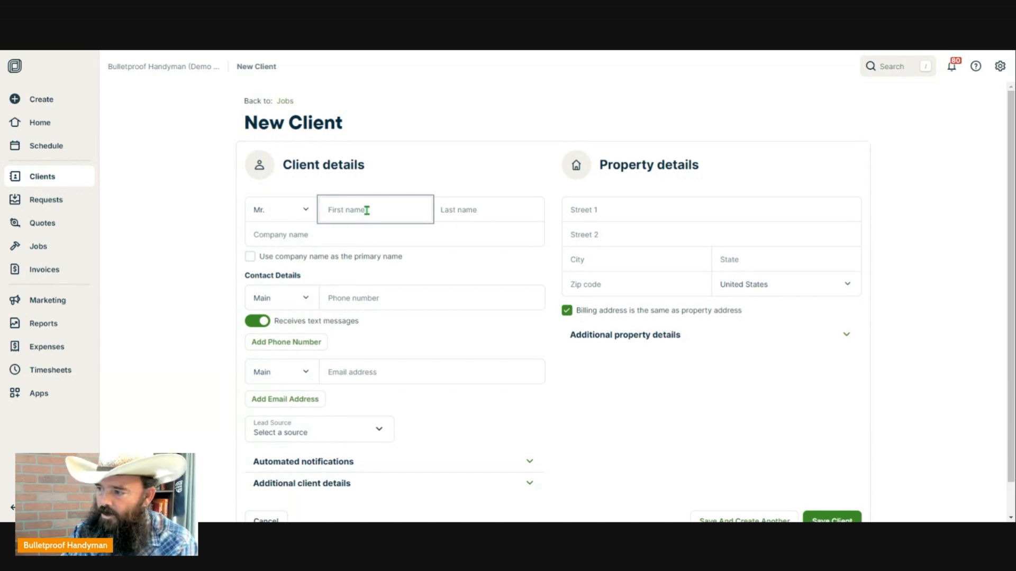
pyautogui.press('Tab')
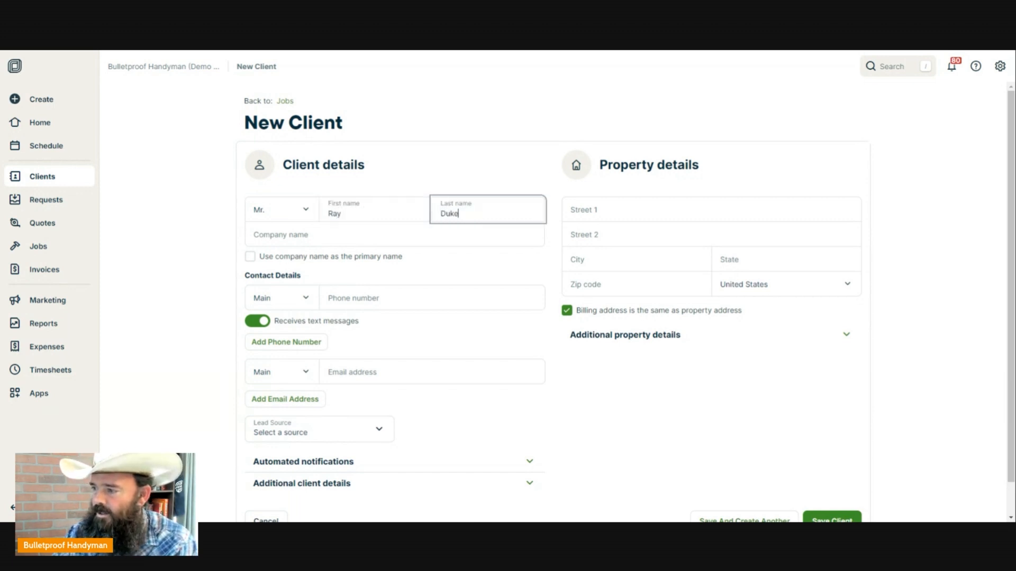
pyautogui.click(348, 235)
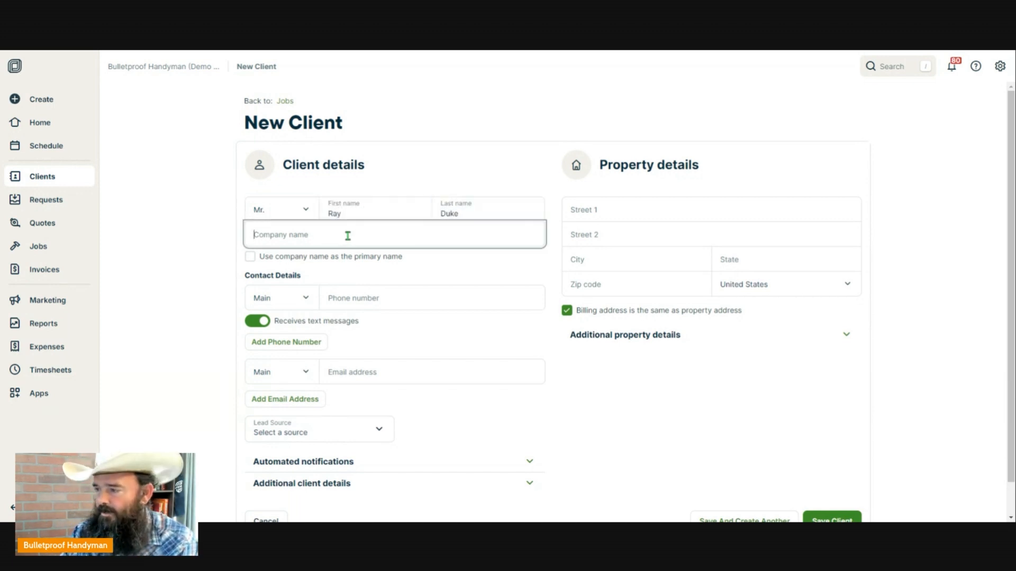
pyautogui.write('Bulletpr')
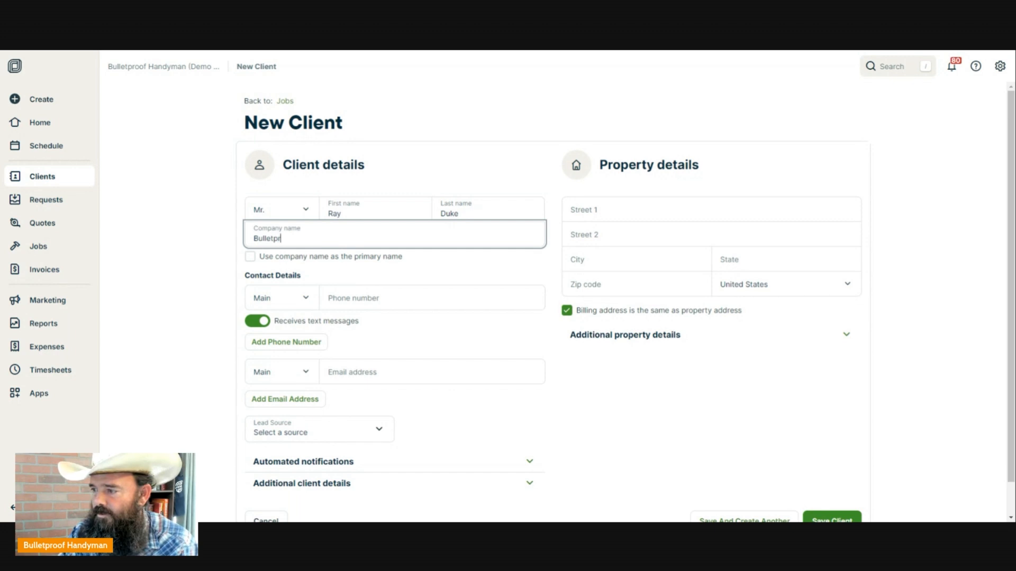
pyautogui.write('oof Handy')
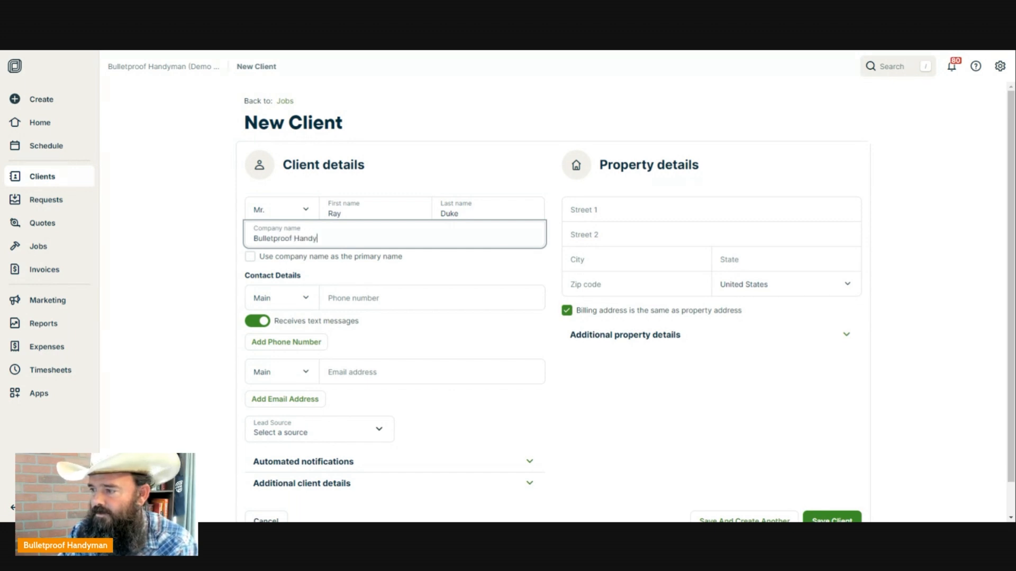
pyautogui.write('man')
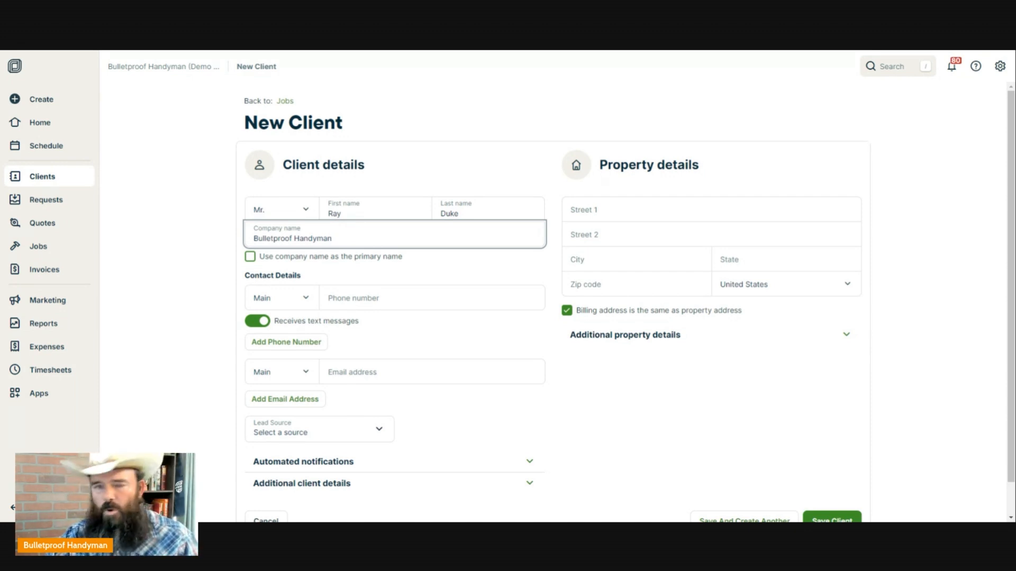
# - Make Bulletproof Handyman the primary name and enter the client's main phone number
pyautogui.click(254, 258)
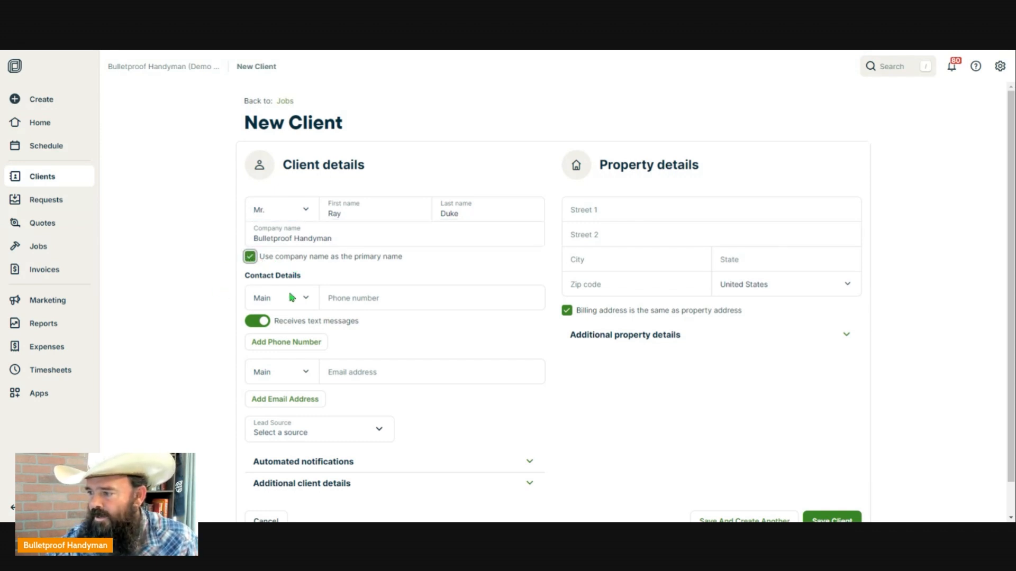
pyautogui.click(375, 298)
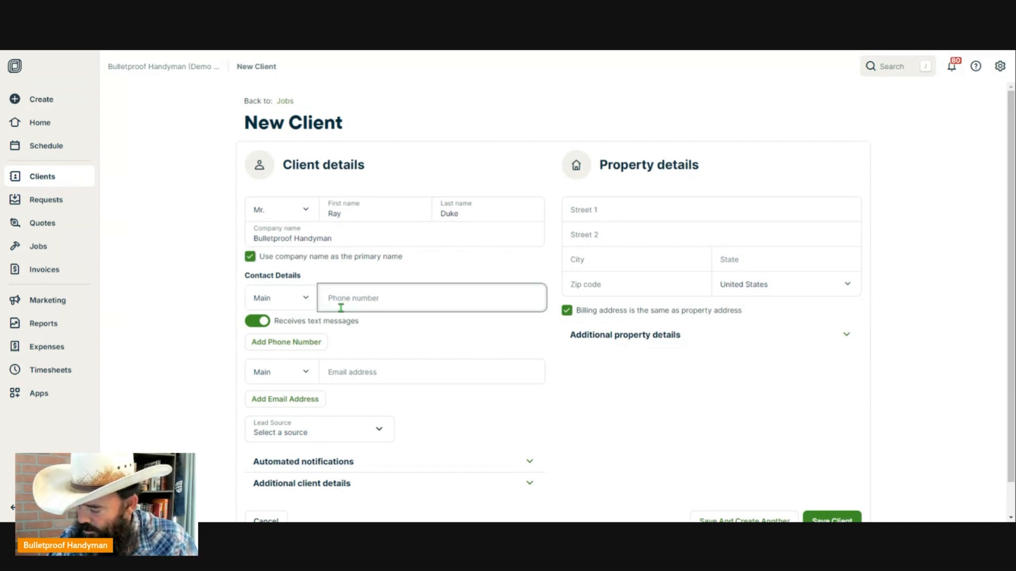
pyautogui.write('555-5')
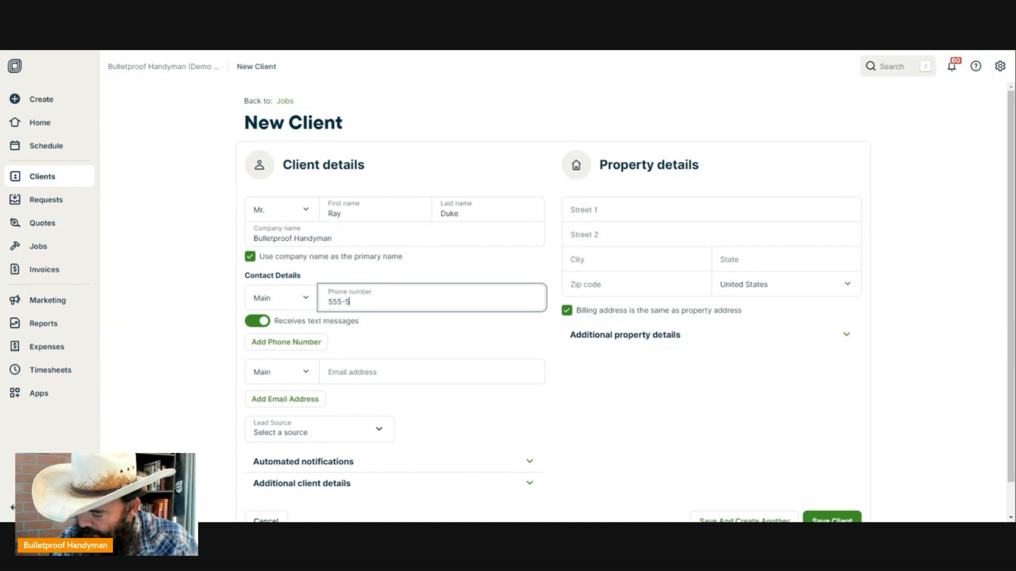
pyautogui.write('55-5555')
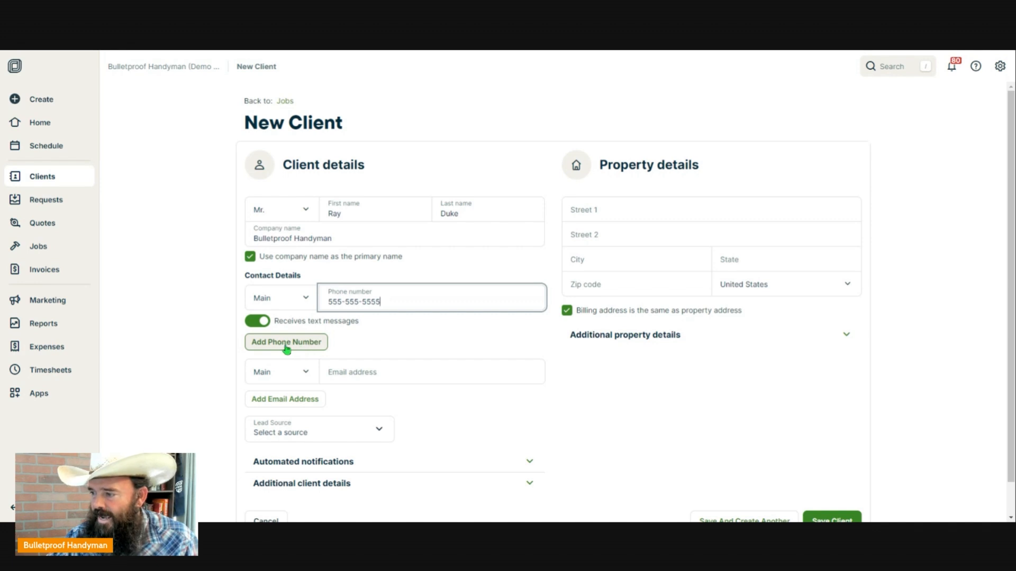
# - Enter the client's main email address in the Email field
pyautogui.click(359, 369)
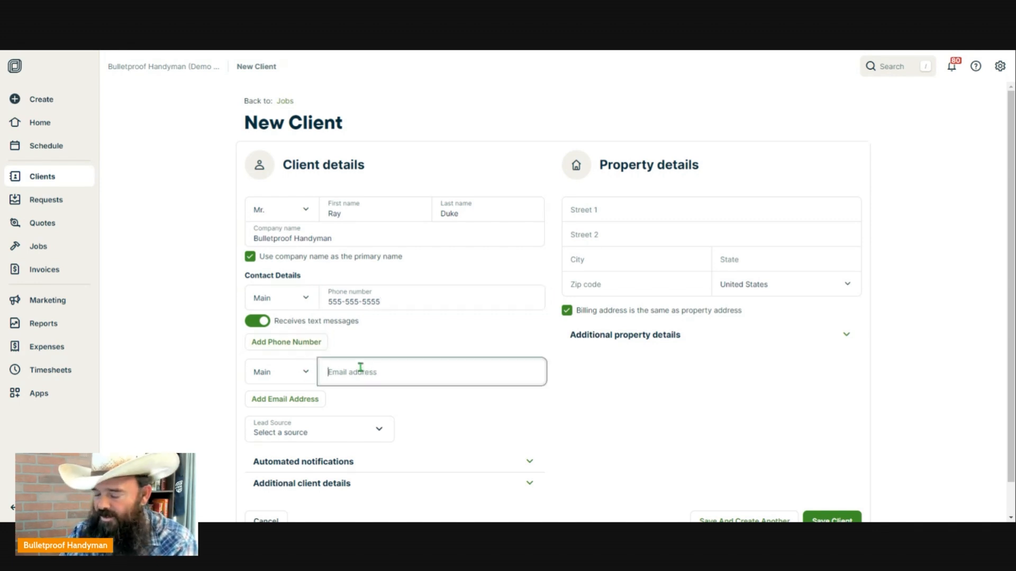
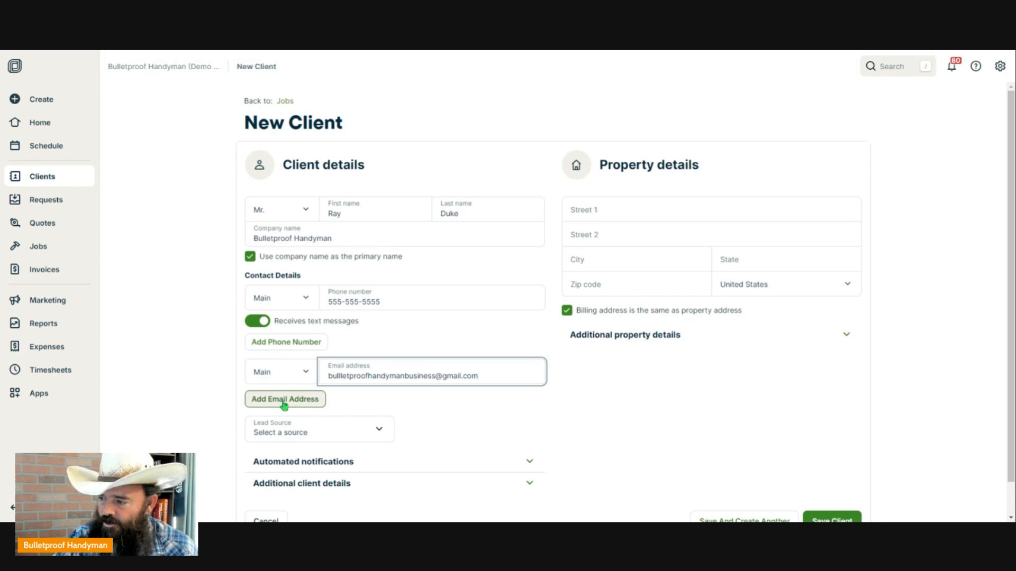
# - Leave the lead source unset and reveal the automated notification settings
pyautogui.click(379, 431)
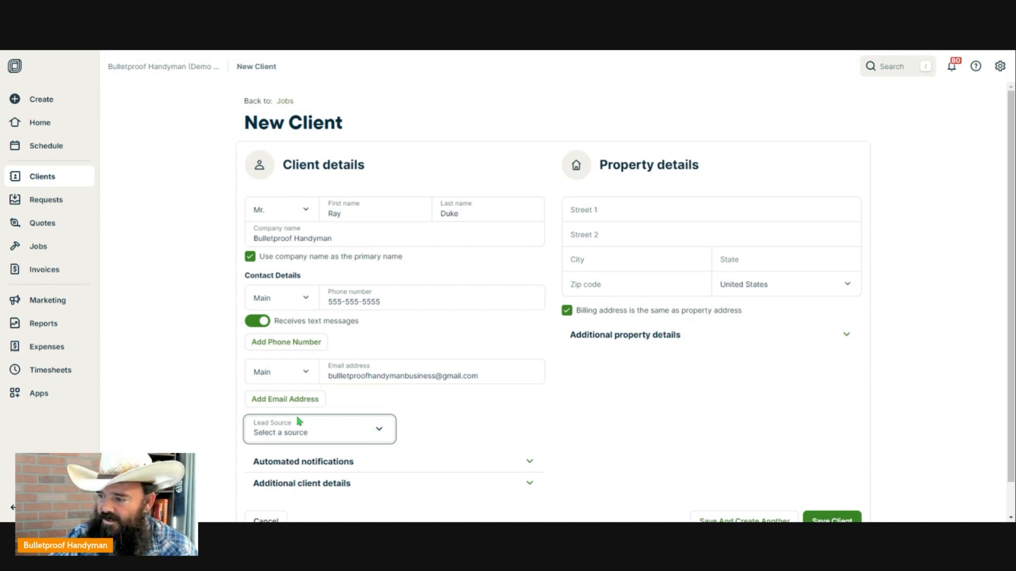
pyautogui.click(469, 405)
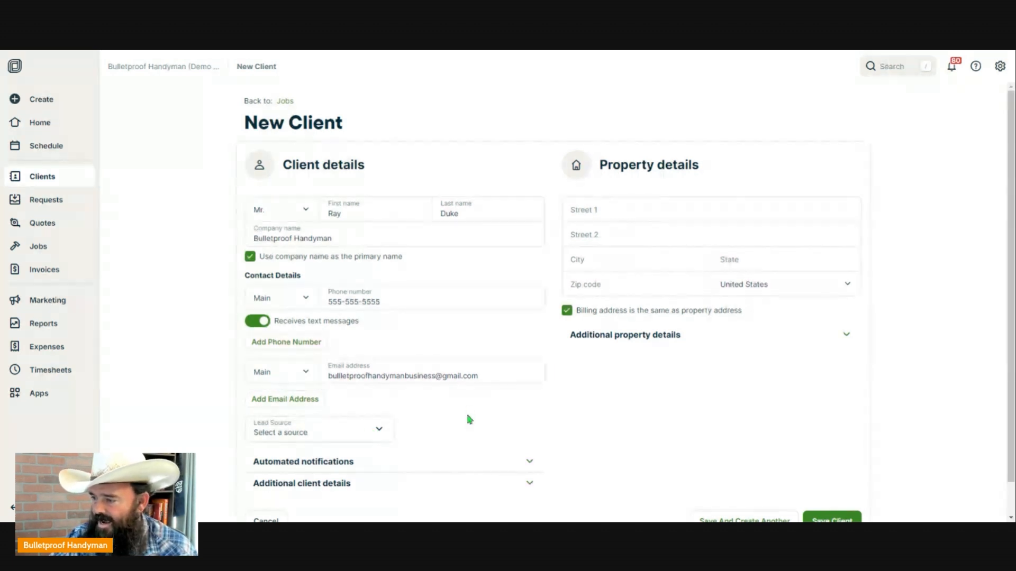
pyautogui.scroll(-1, 592, 428)
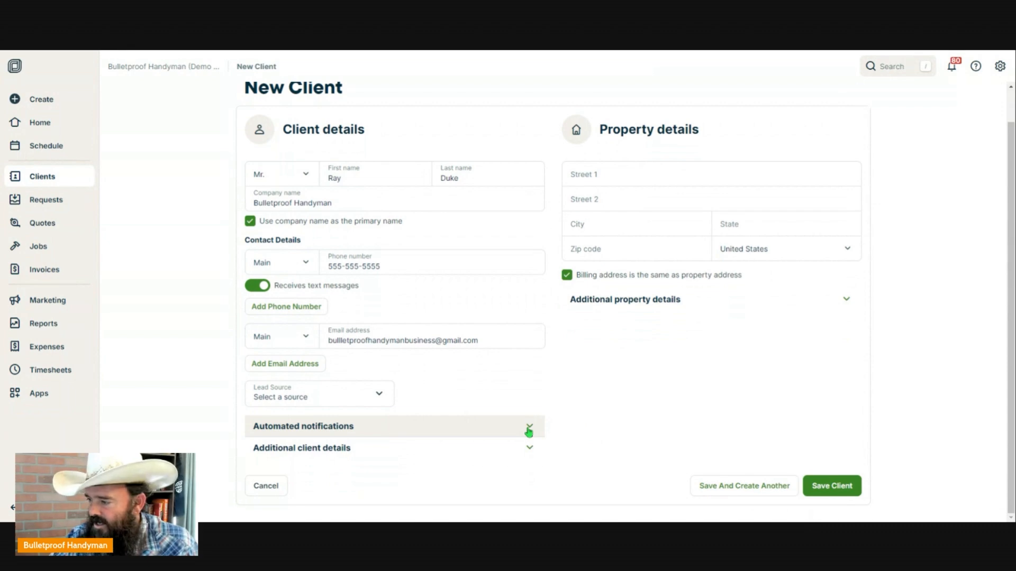
pyautogui.click(529, 430)
pyautogui.scroll(-3, 526, 426)
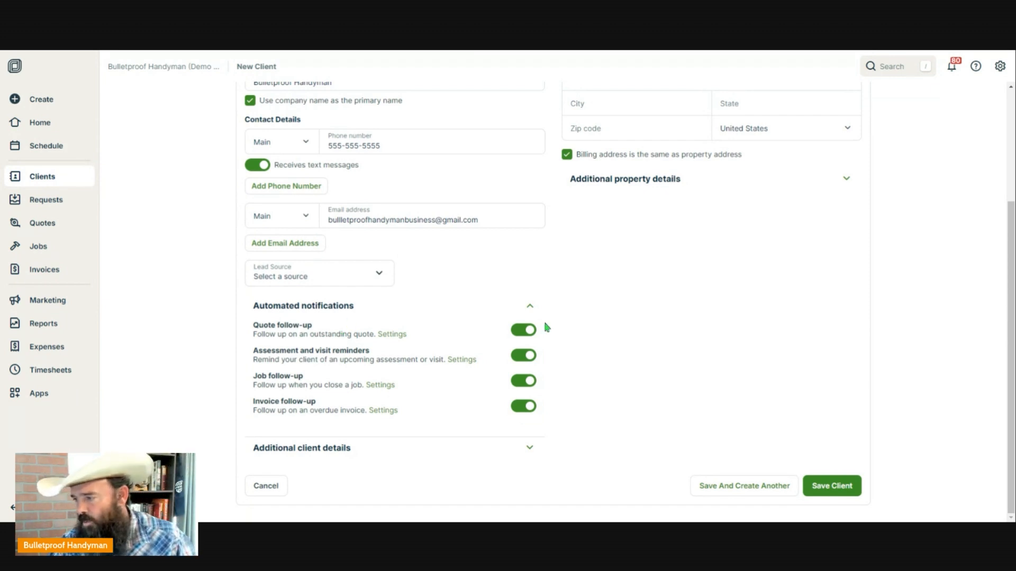
# - Show additional client details, check Client Industry, and close an unused custom field form
pyautogui.click(526, 451)
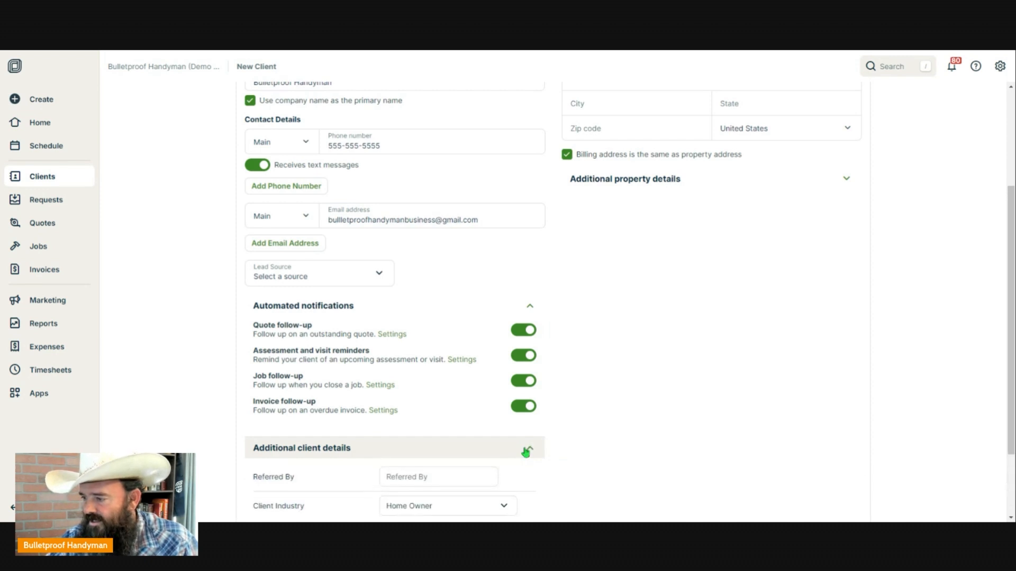
pyautogui.scroll(-2, 526, 451)
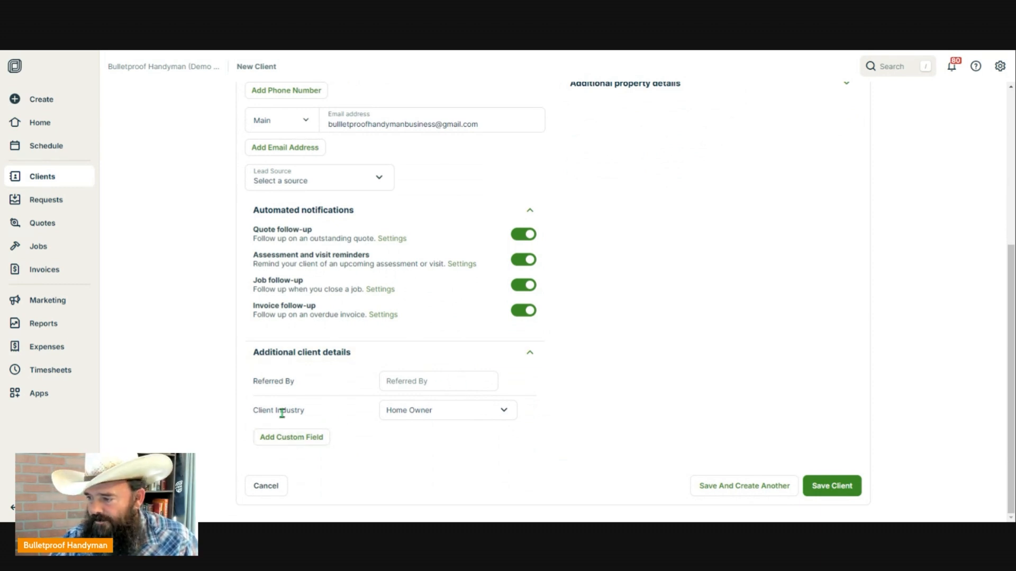
pyautogui.click(505, 412)
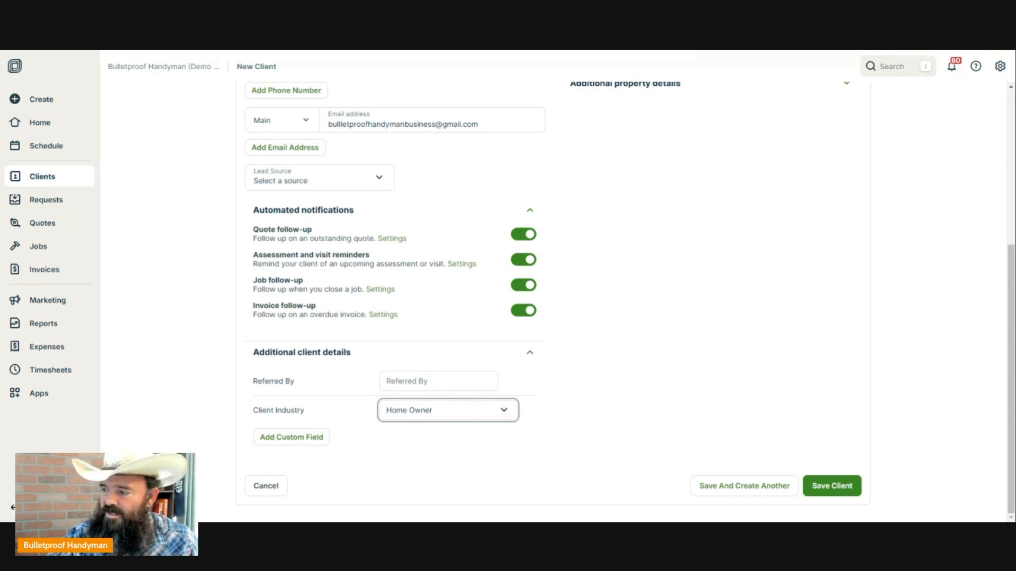
pyautogui.click(305, 439)
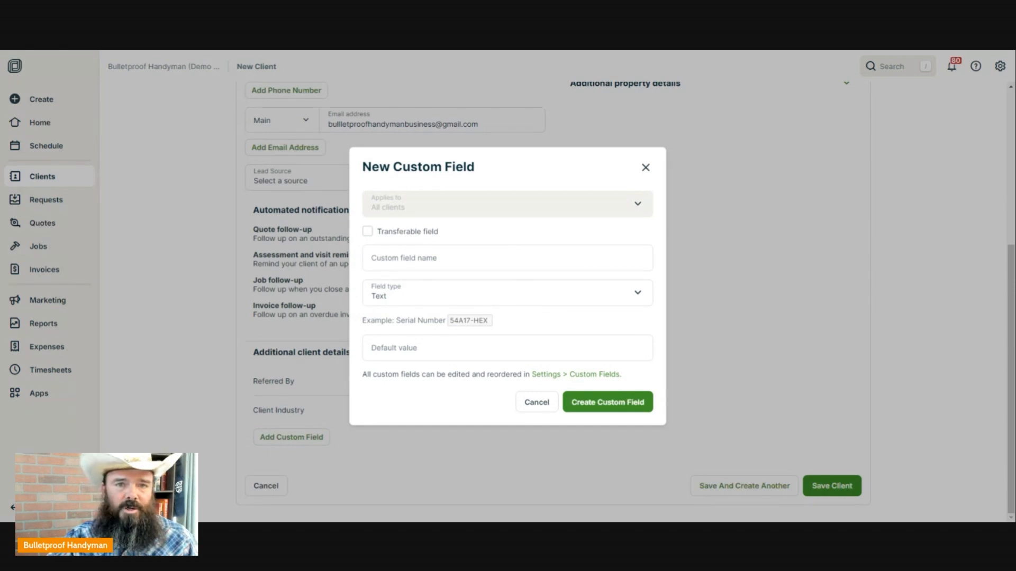
pyautogui.click(645, 168)
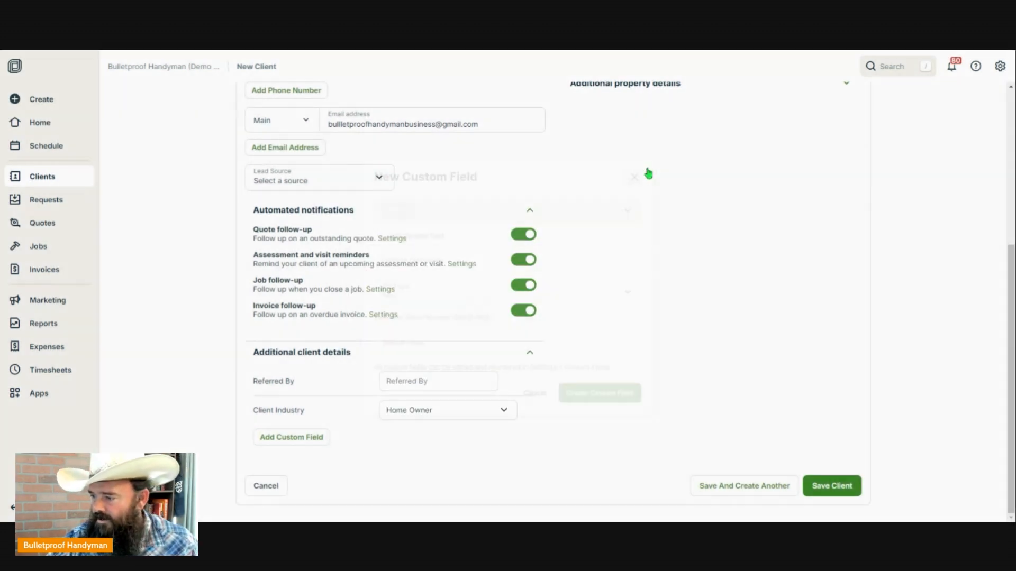
# - Fill the property address from a street suggestion, auto-completing city, state and zip
pyautogui.scroll(5, 669, 222)
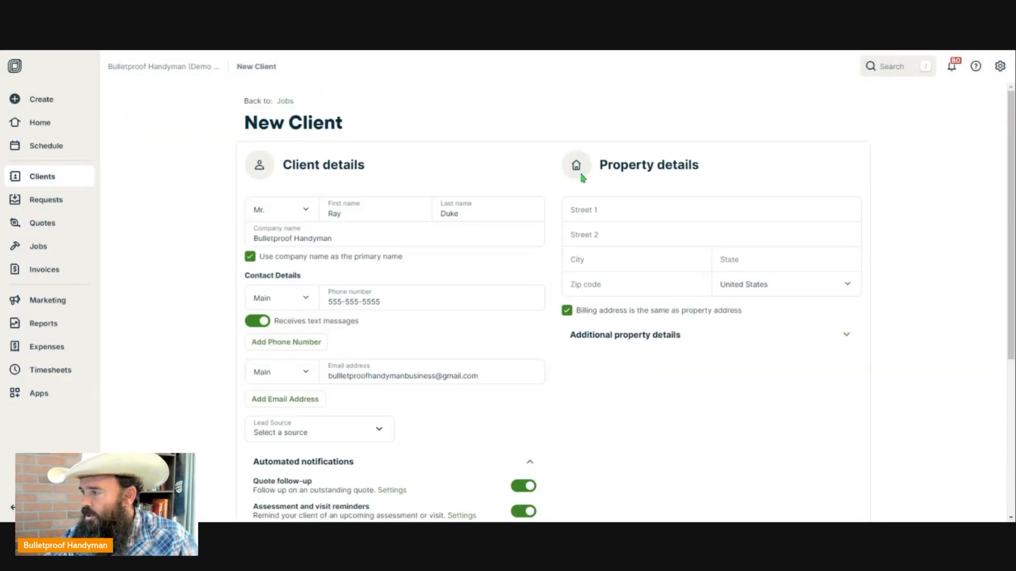
pyautogui.click(727, 211)
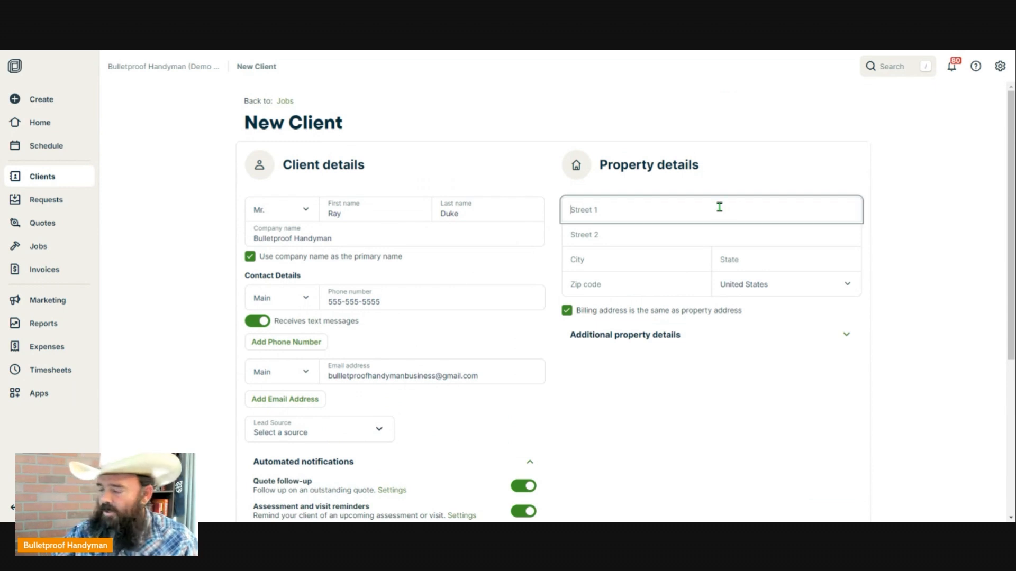
pyautogui.write('1234')
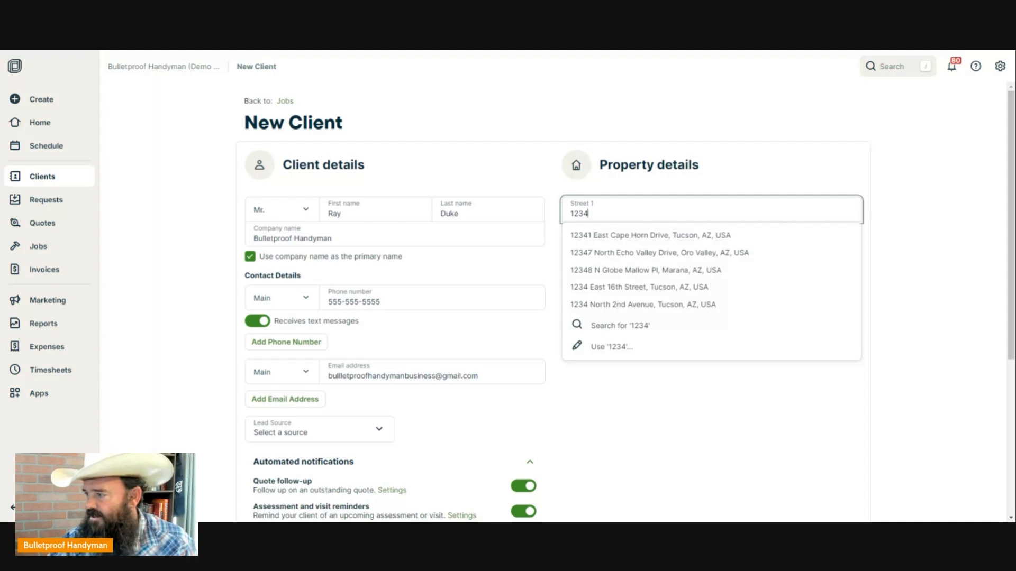
pyautogui.click(640, 272)
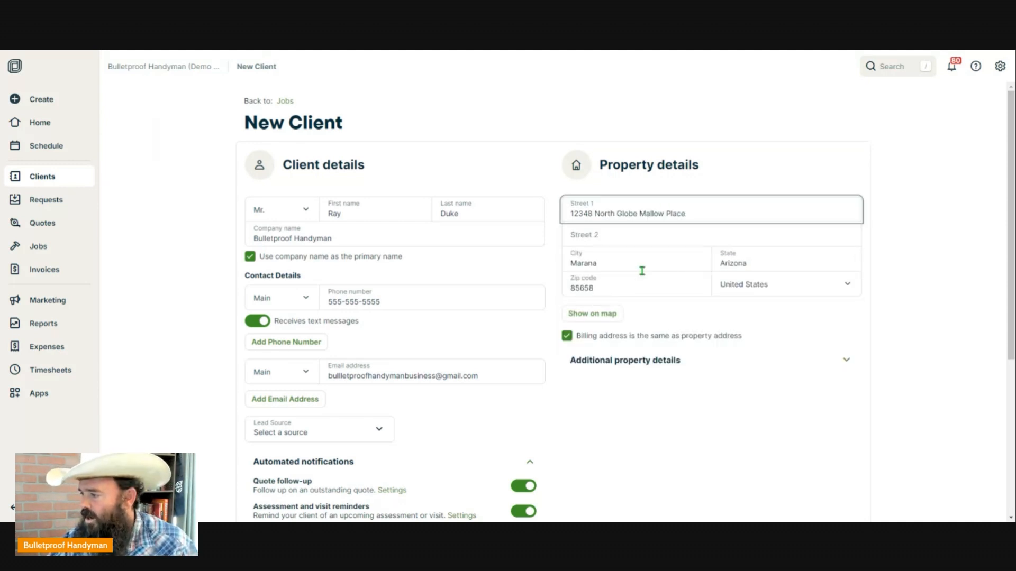
pyautogui.click(587, 316)
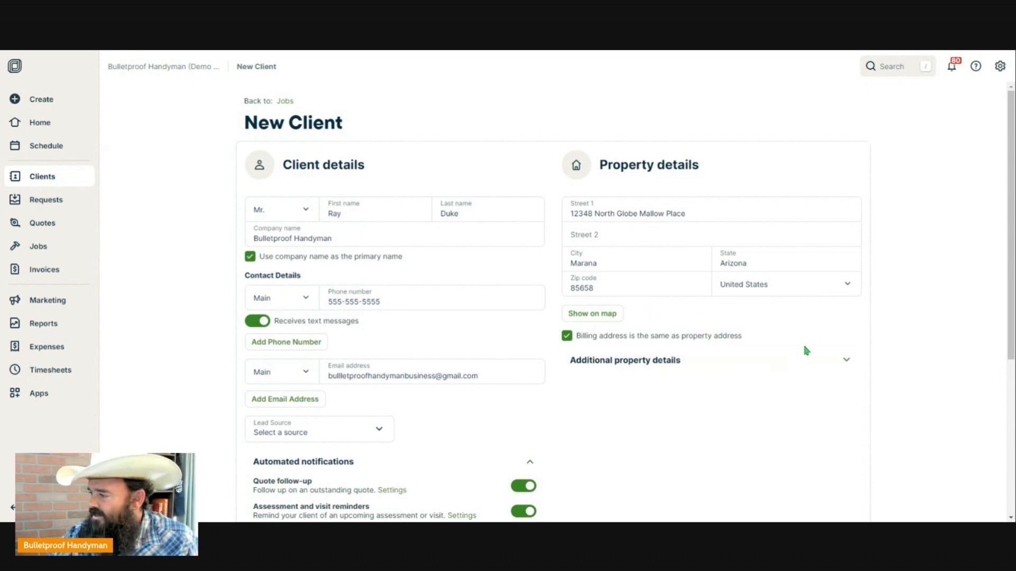
pyautogui.click(845, 364)
# - Enter 1956 as the property's Year Built, closing an unused custom property field form
pyautogui.scroll(-4, 841, 364)
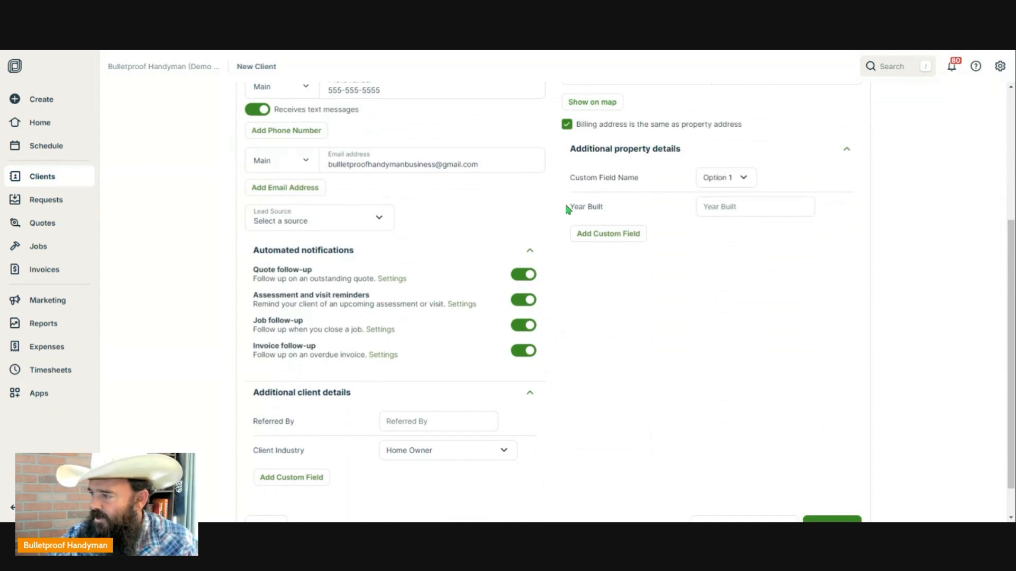
pyautogui.click(740, 207)
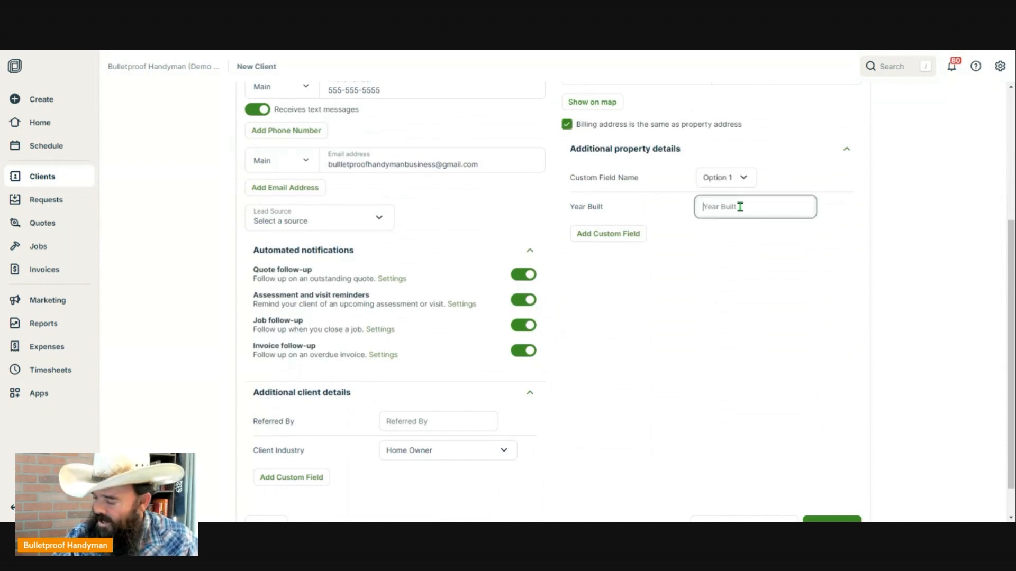
pyautogui.write('1956')
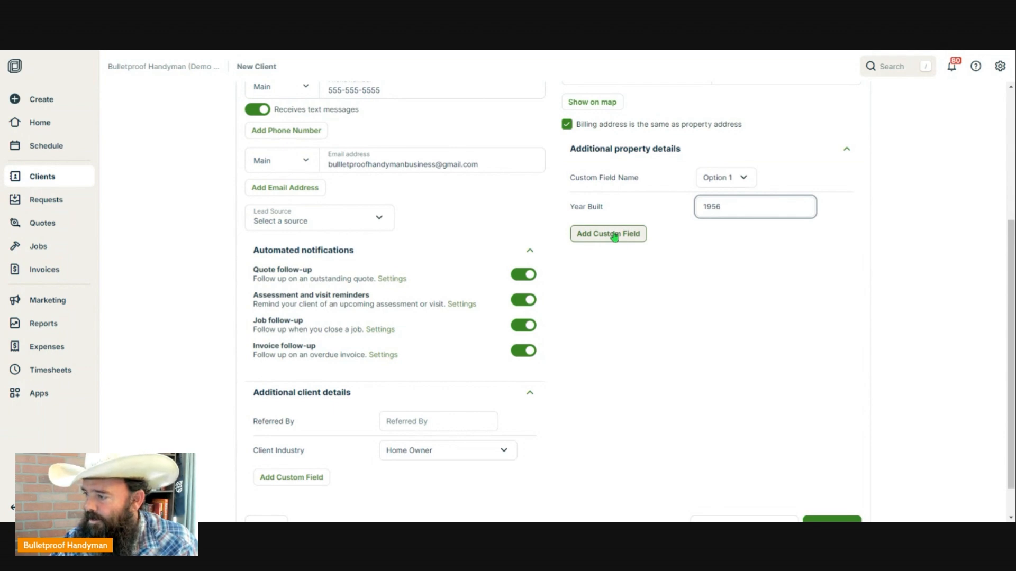
pyautogui.scroll(-1, 448, 451)
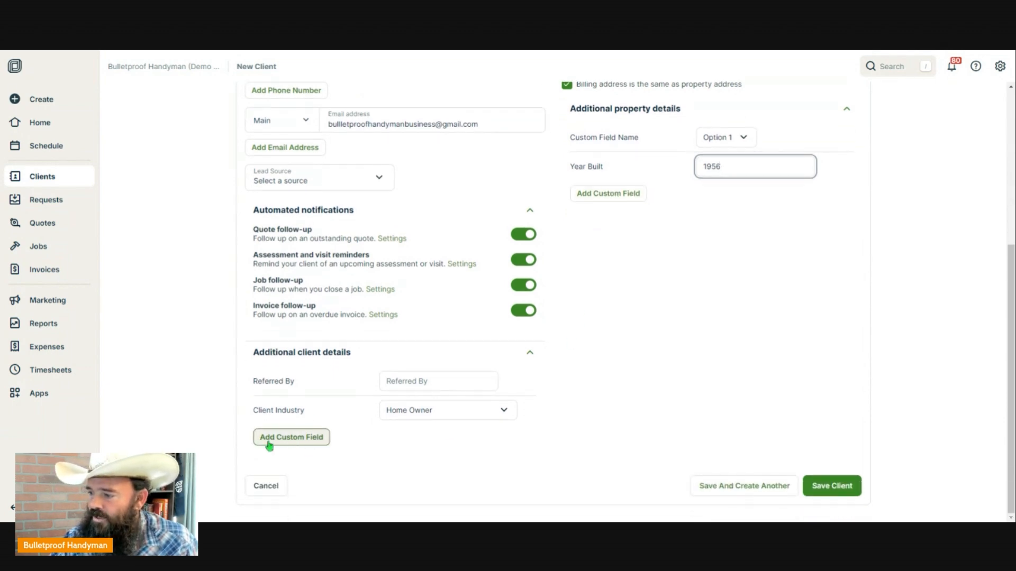
pyautogui.click(616, 195)
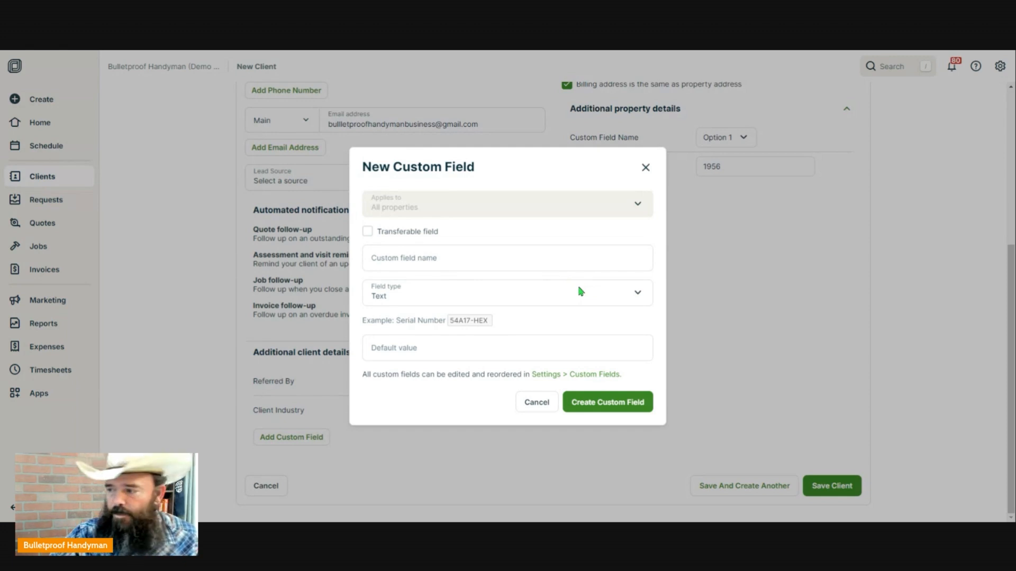
pyautogui.click(645, 167)
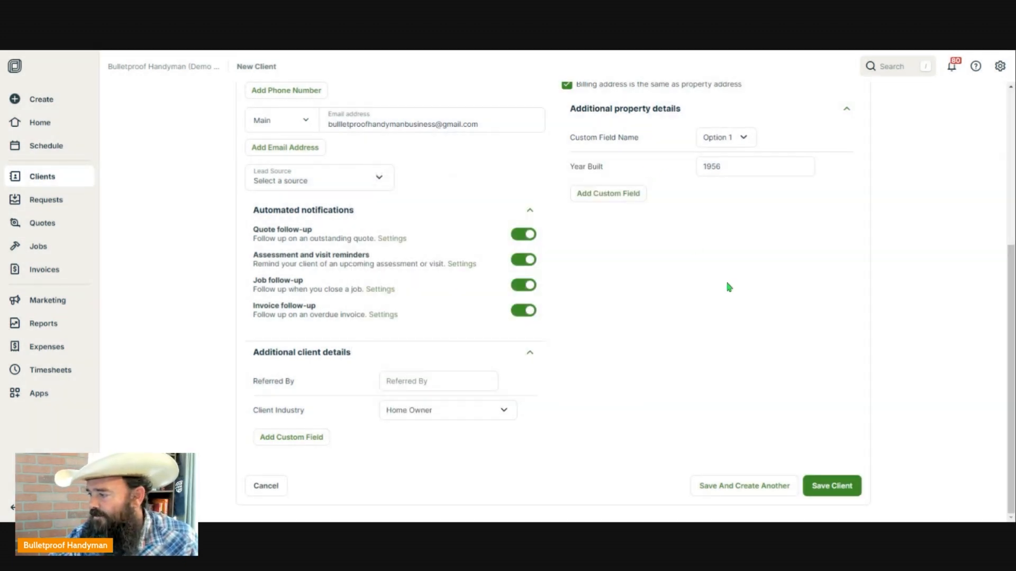
# - Get past the duplicate warning, turn off text messages for the phone, and save again
pyautogui.click(831, 490)
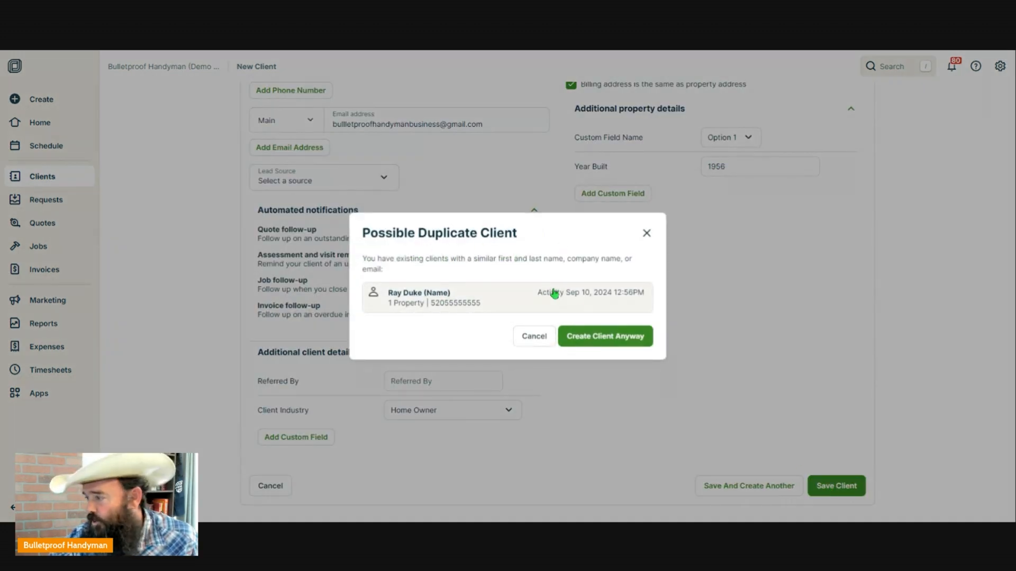
pyautogui.click(608, 341)
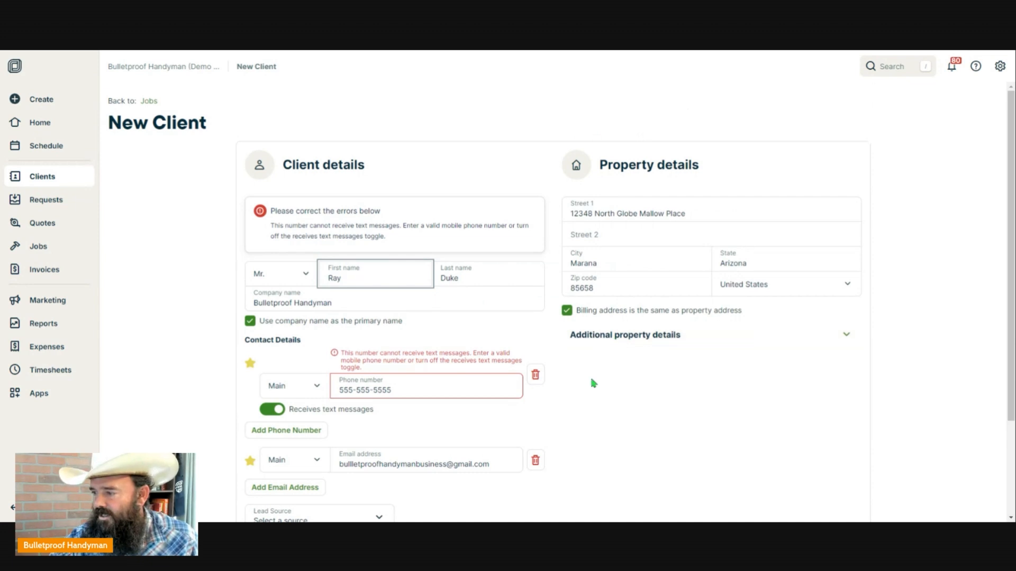
pyautogui.scroll(-3, 593, 375)
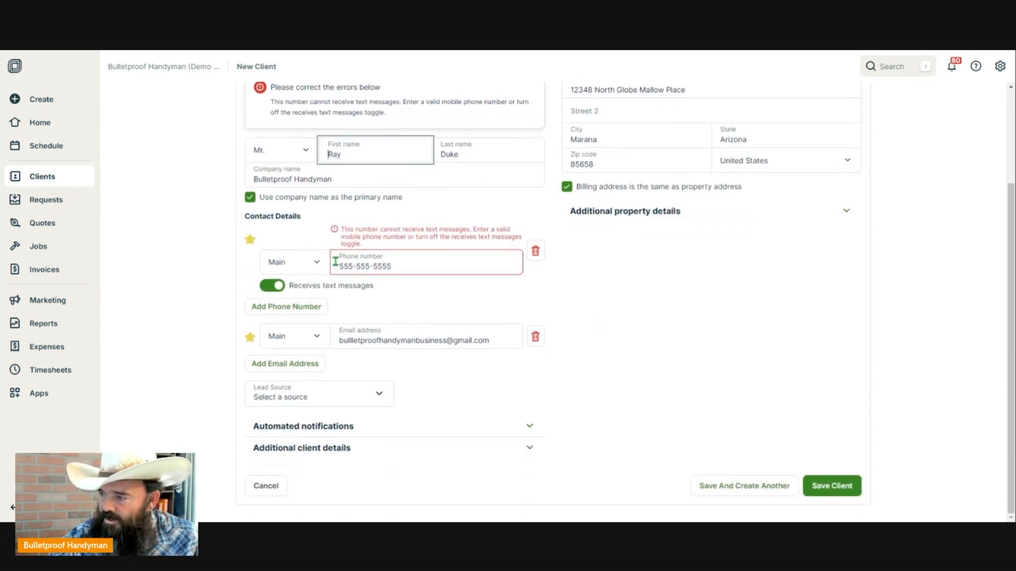
pyautogui.click(274, 288)
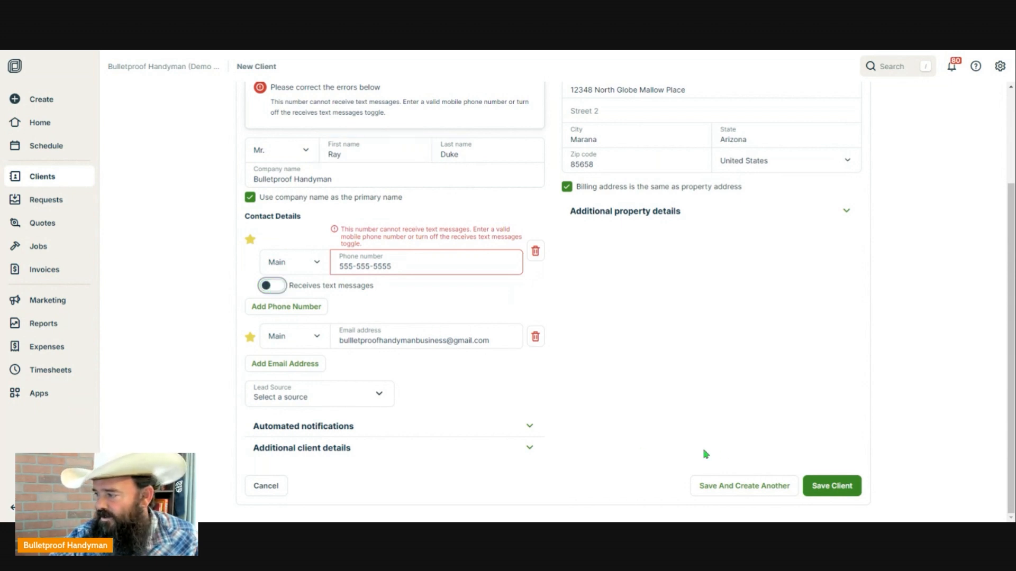
pyautogui.click(821, 482)
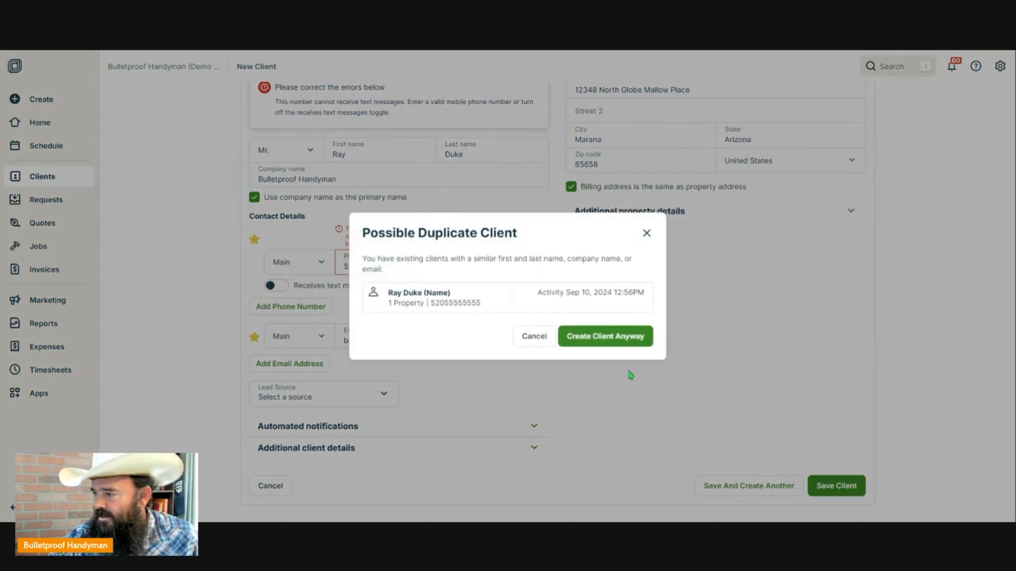
# - Confirm Create Client Anyway and go to the Clients list
pyautogui.click(609, 339)
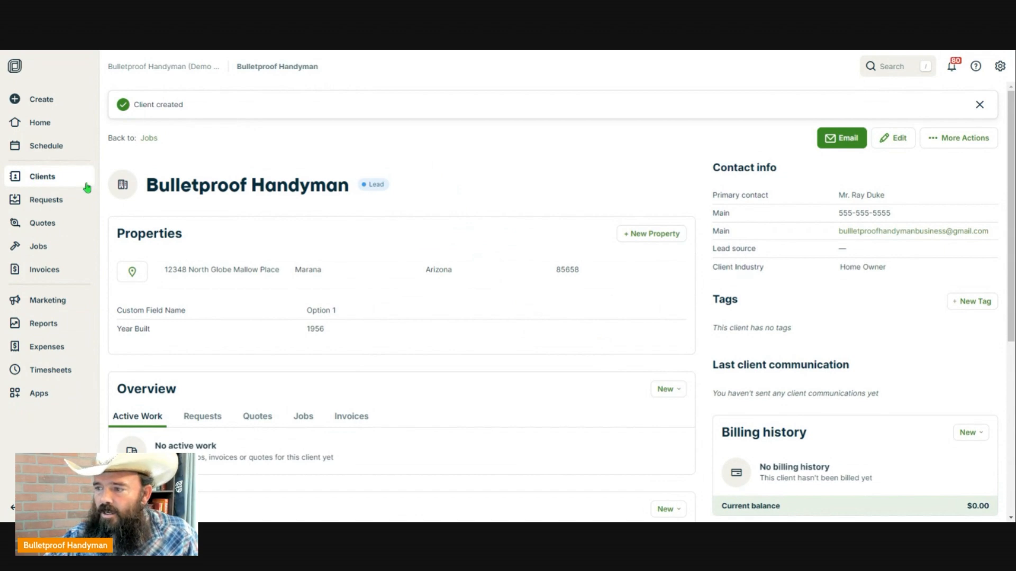
pyautogui.click(47, 183)
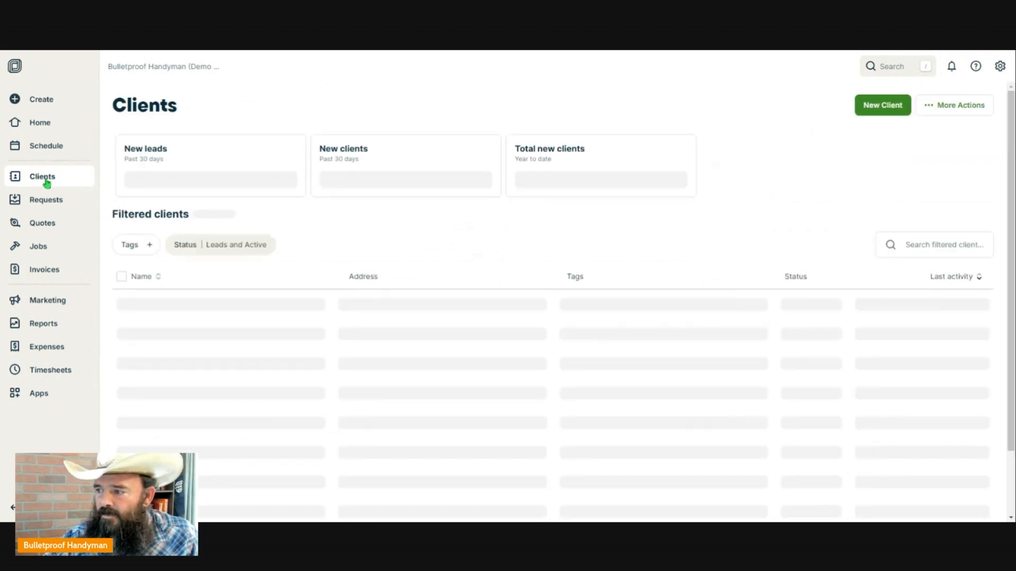